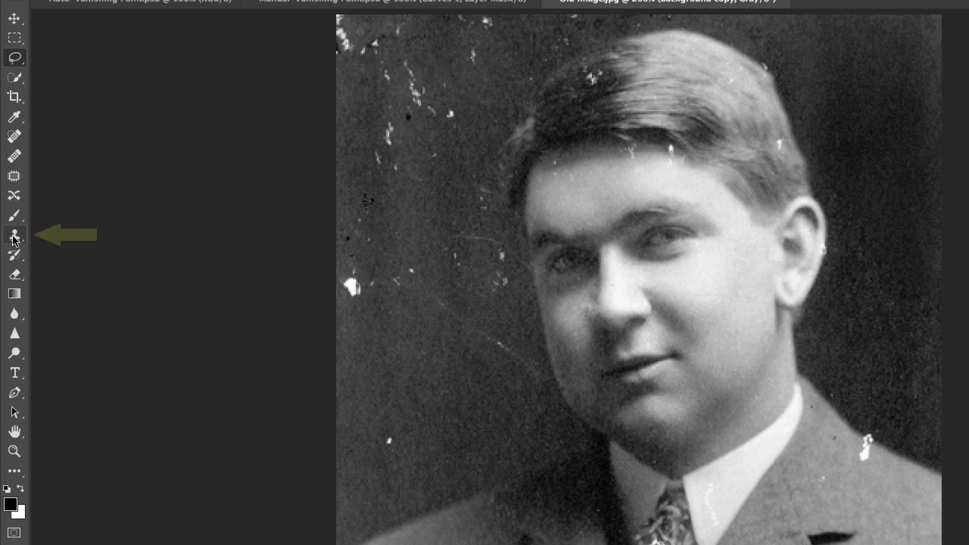
Use the Clone Stamp tool to cover the large white blotch near the background's left edge, beside the face.
left_click(15, 236)
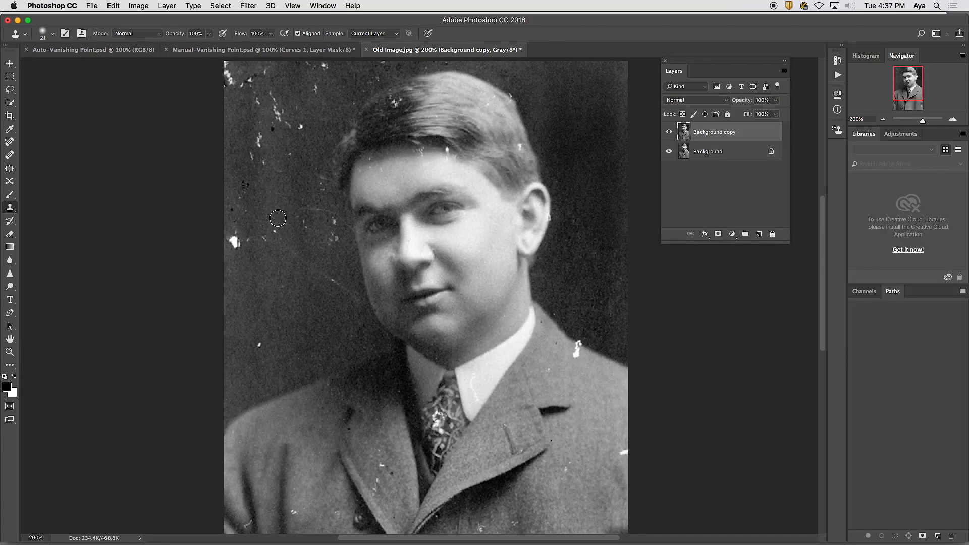
key("super+equal")
left_click_drag(194, 225, 296, 227)
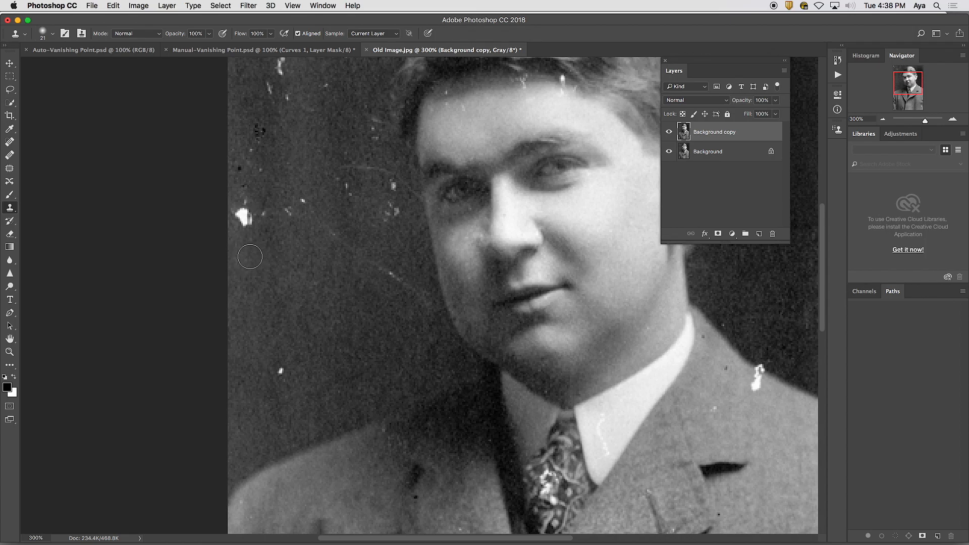
left_click_drag(246, 245, 244, 218)
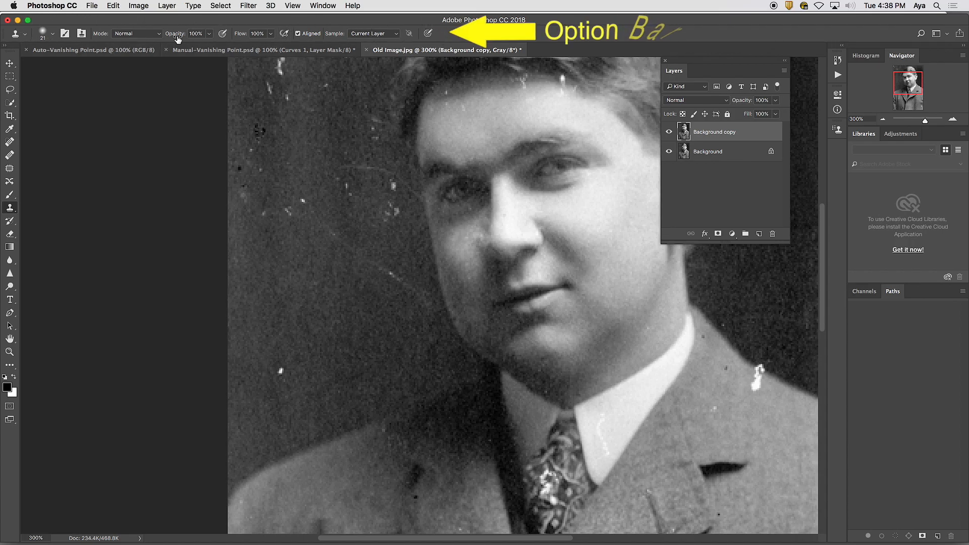
Keep clone sampling set to Current Layer and add an empty layer named retouch above the background copy, leaving it selected.
left_click(396, 34)
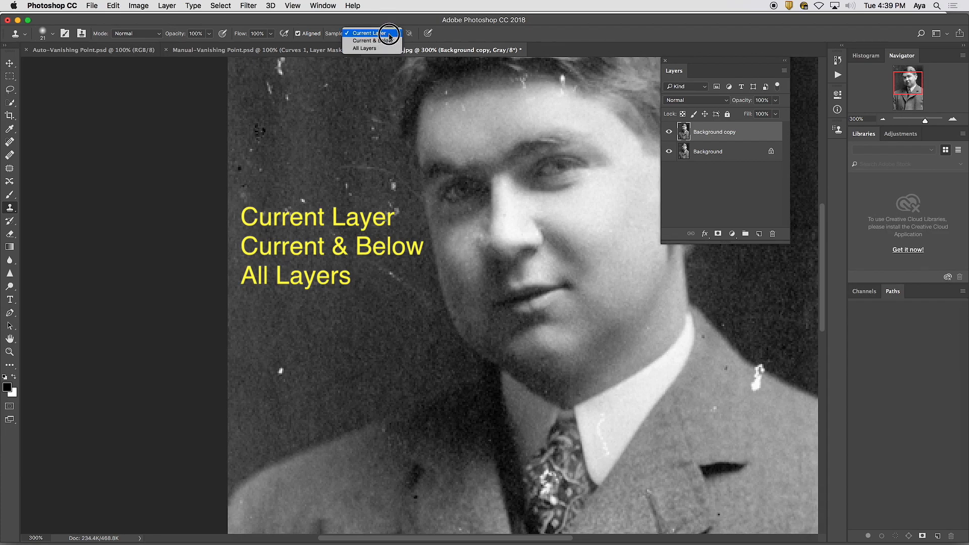
left_click(389, 33)
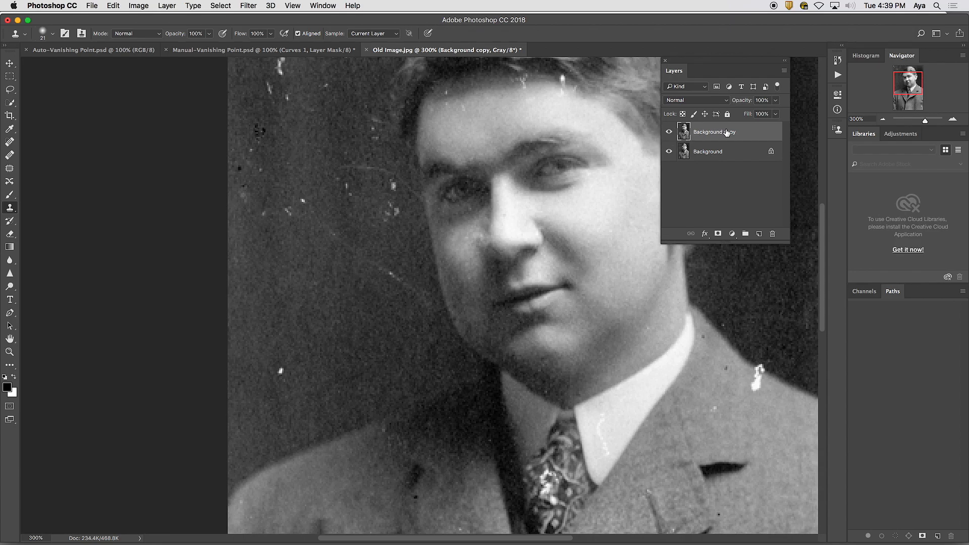
left_click(760, 235)
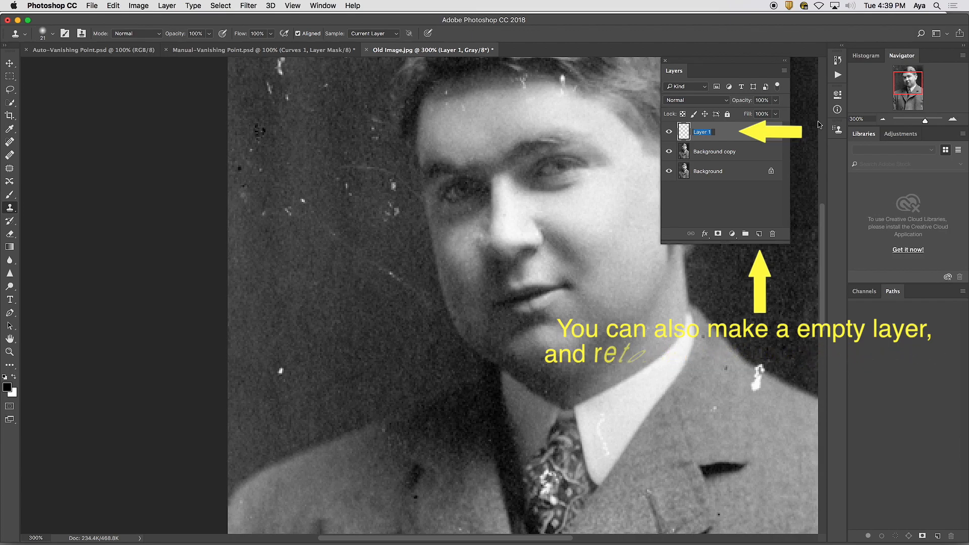
type("retouch")
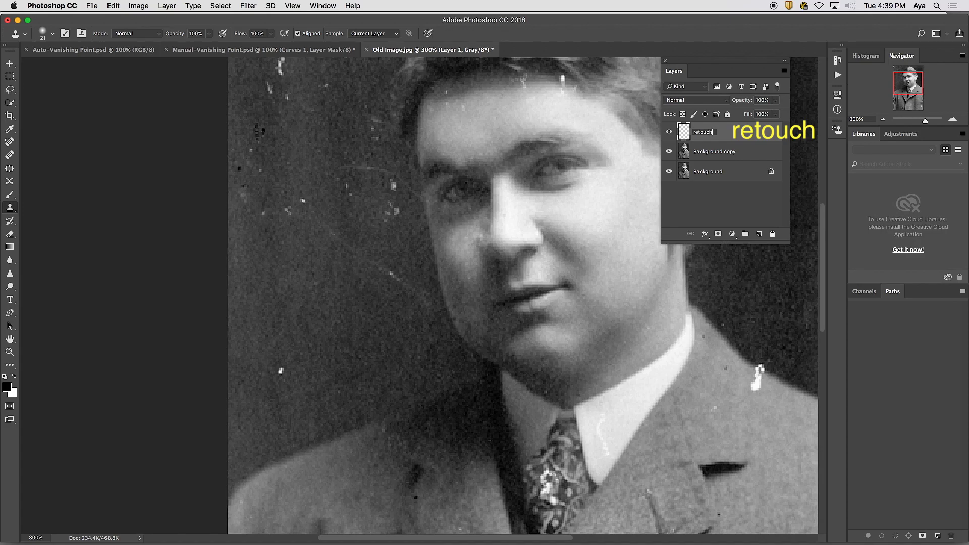
left_click(729, 198)
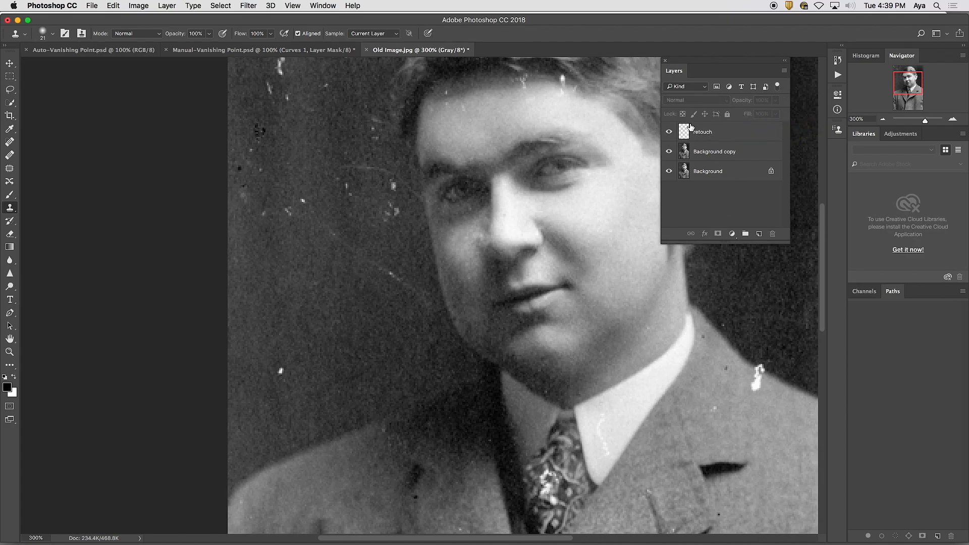
left_click(714, 134)
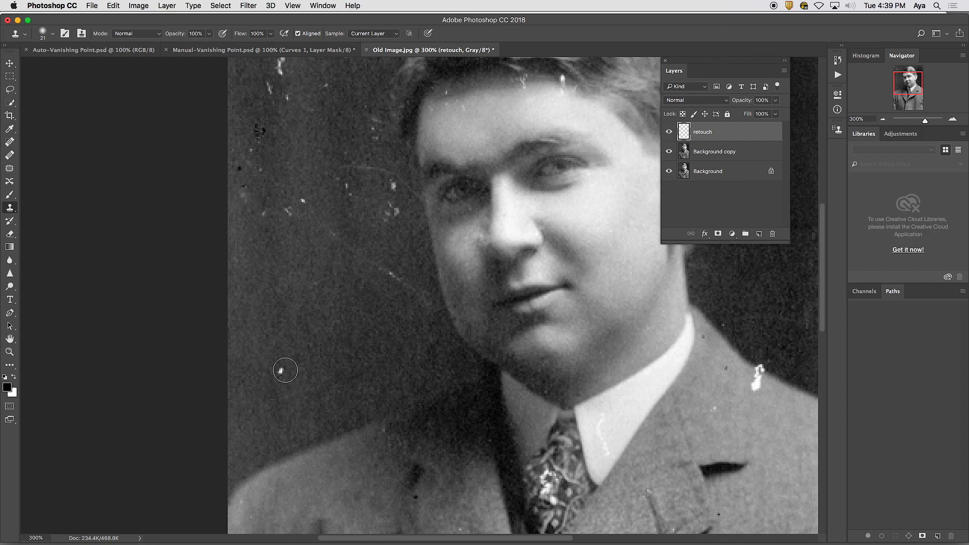
Set the Clone Stamp to sample from Current & Below.
left_click(380, 34)
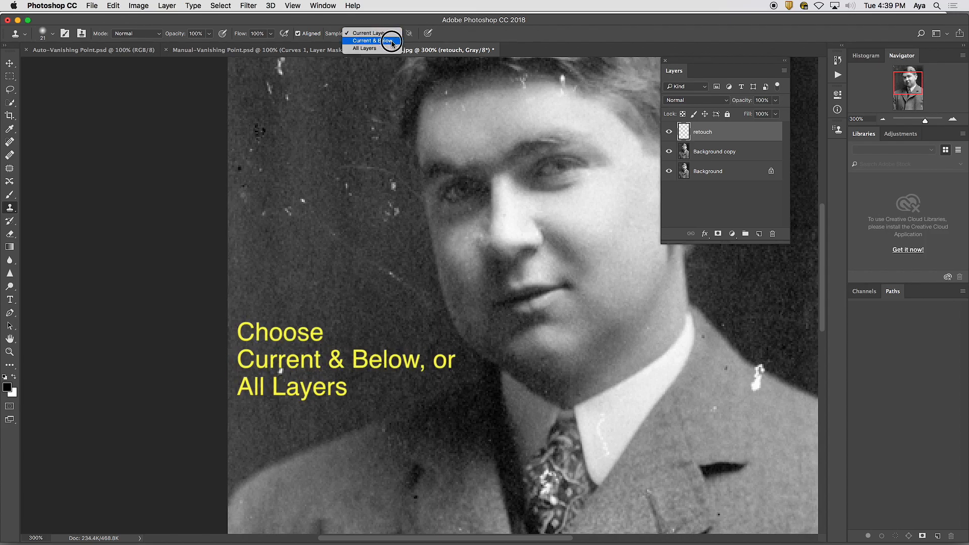
left_click(453, 104)
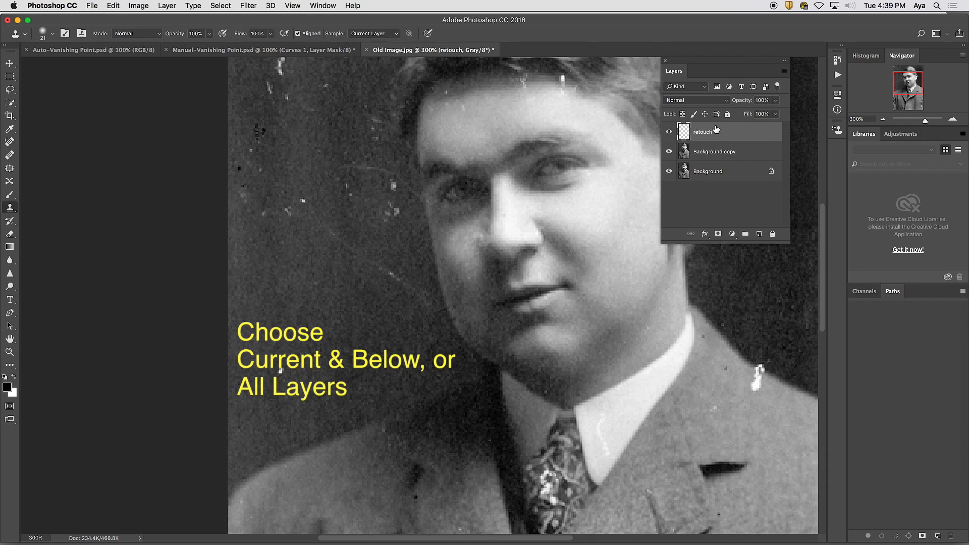
left_click(374, 33)
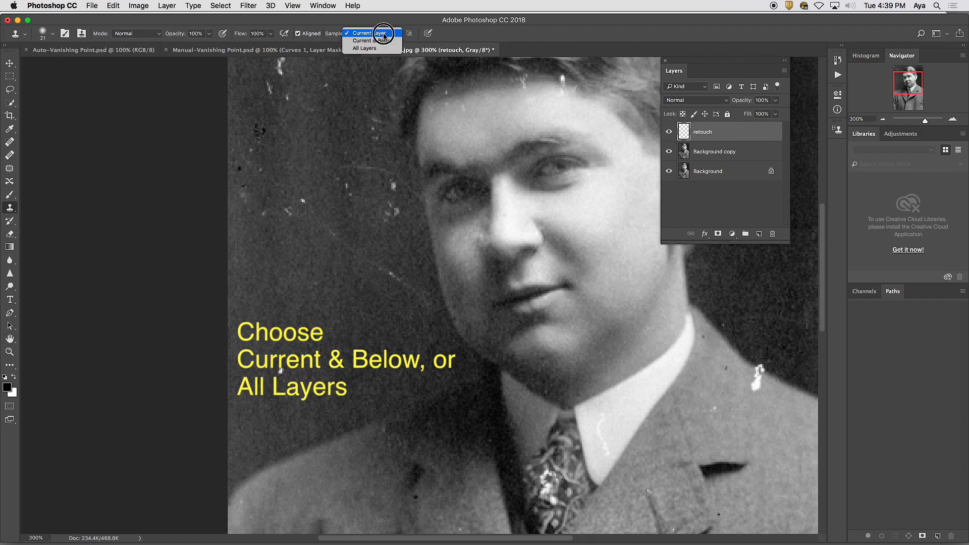
left_click(376, 41)
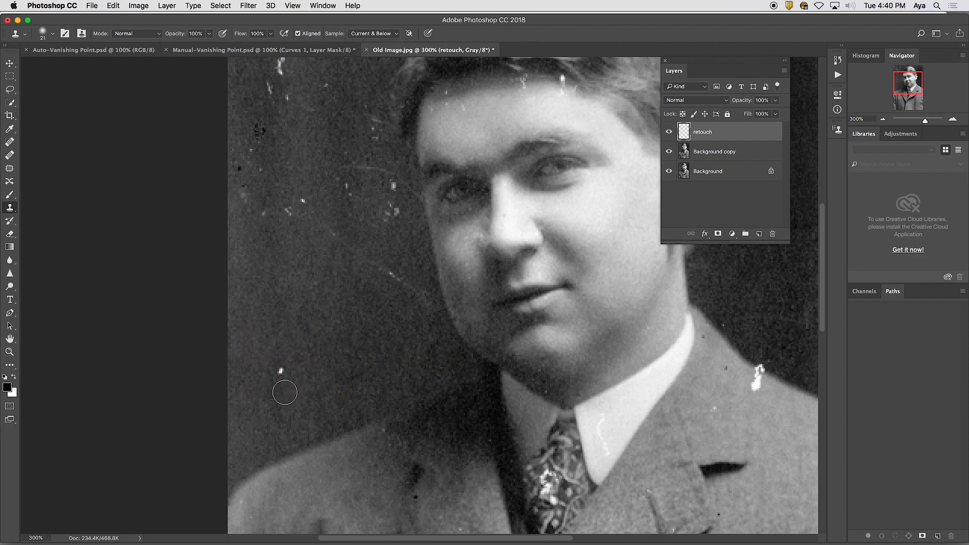
Sample clean background and clone over the white spot above the left shoulder and the diagonal scratch beside the cheek.
key("alt")
left_click(282, 392, "alt")
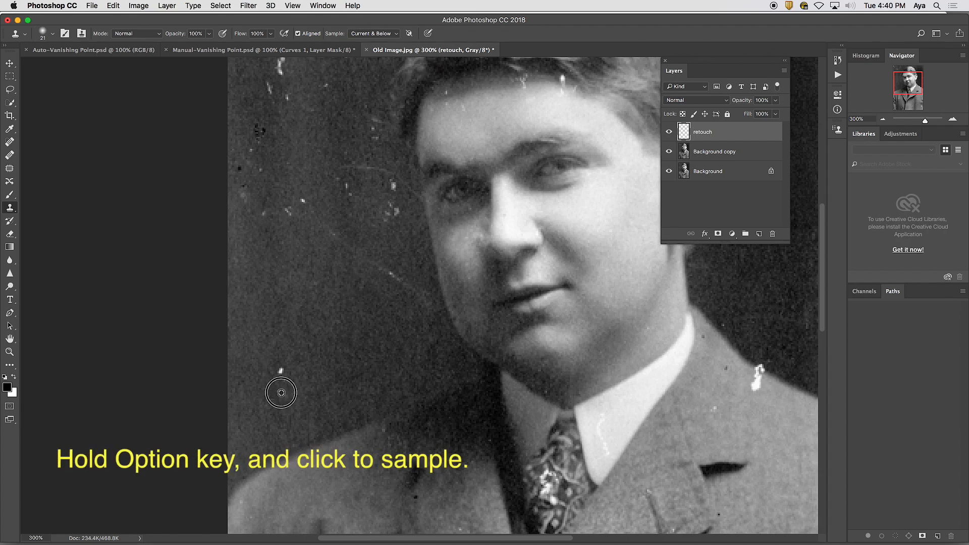
left_click_drag(277, 373, 278, 367)
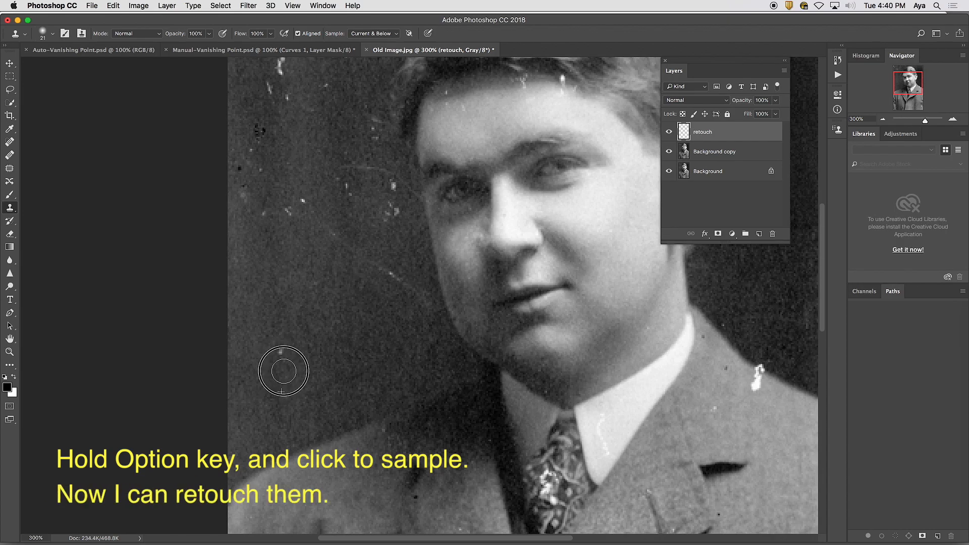
left_click(338, 242)
left_click_drag(338, 242, 414, 297)
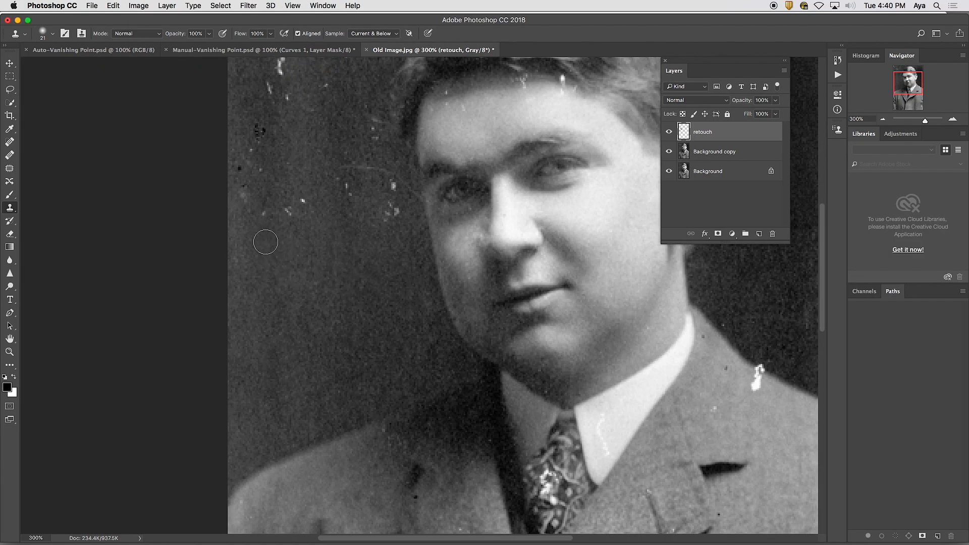
Sample clean background and clone out the small white specks between the photo's left edge and the face.
left_click(267, 238, "alt")
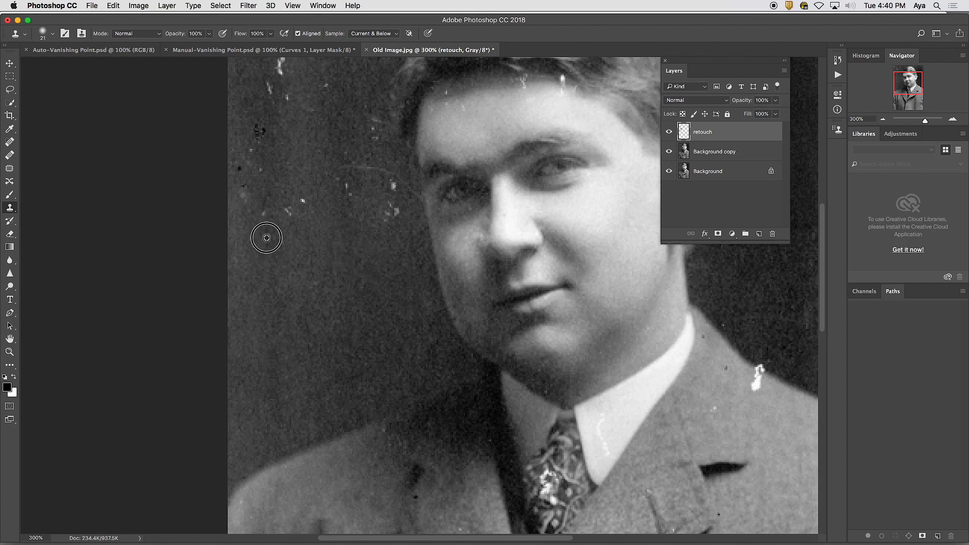
left_click(267, 212)
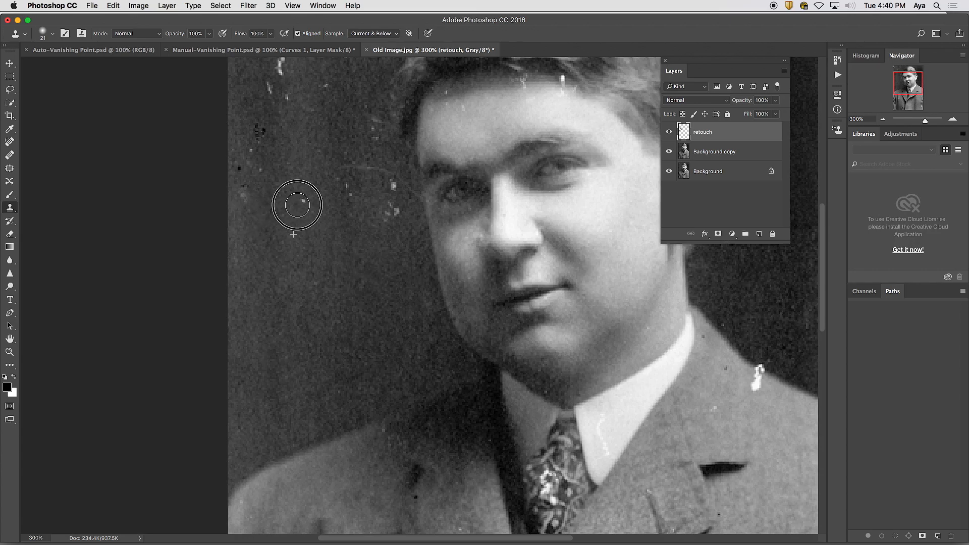
left_click(302, 202)
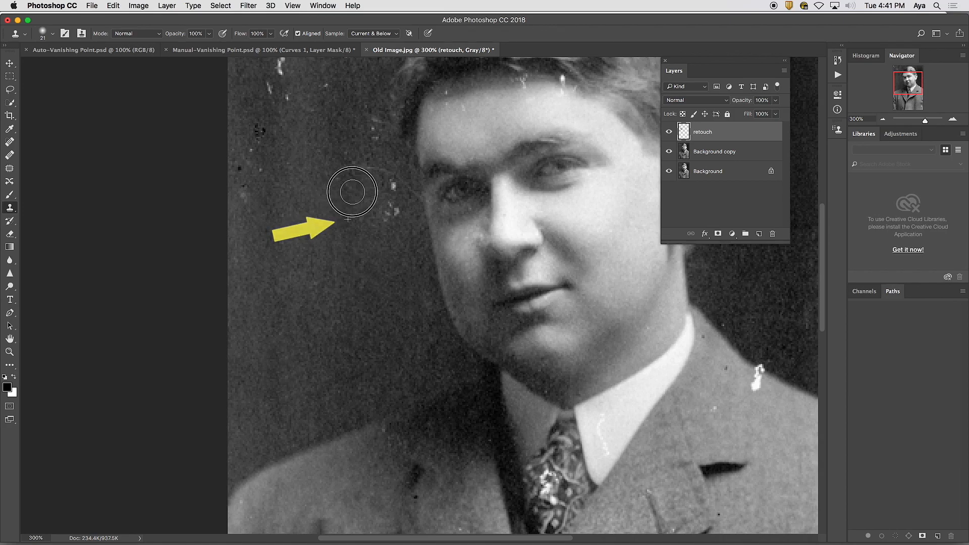
left_click(395, 213)
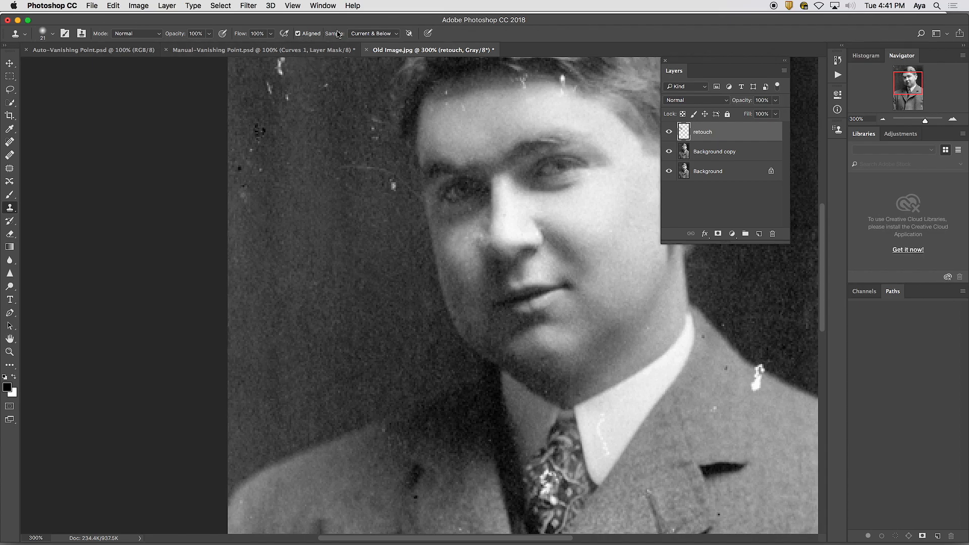
Turn off aligned sampling, try stamping a dark background sample onto the forehead, and undo the stamp.
left_click(298, 34)
left_click(285, 315, "alt")
left_click(451, 134)
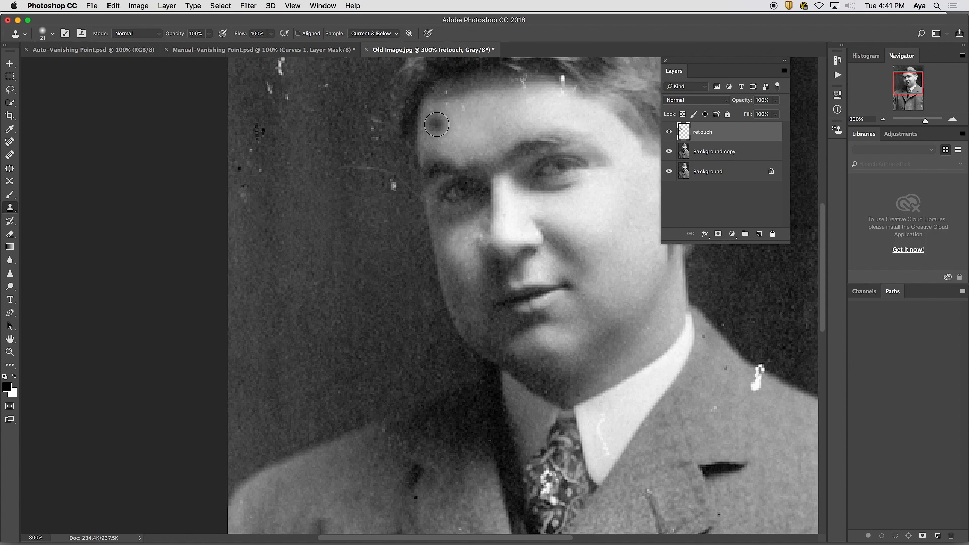
left_click(463, 118)
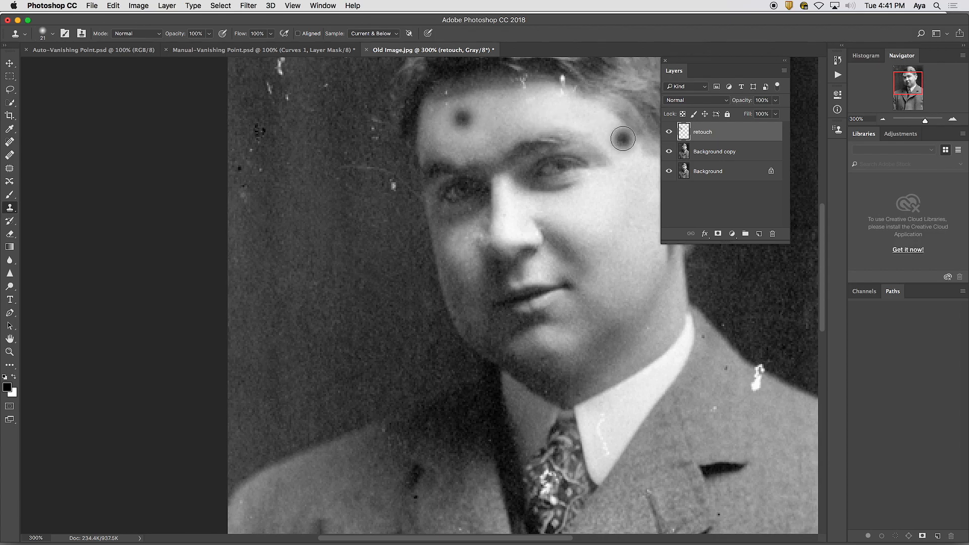
key("super+z")
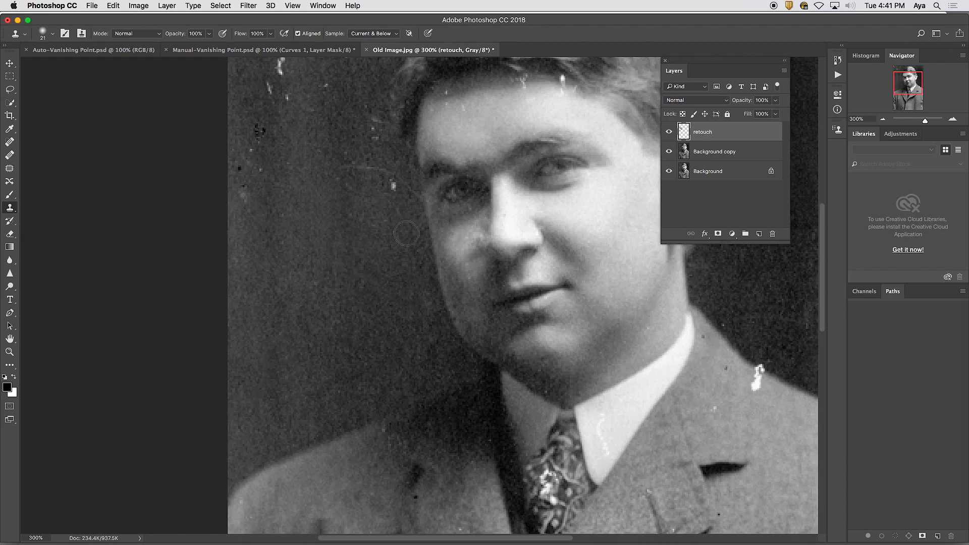
Sample the lower dark background again and try a clone stroke across the backdrop with aligned sampling.
left_click(262, 356, "alt")
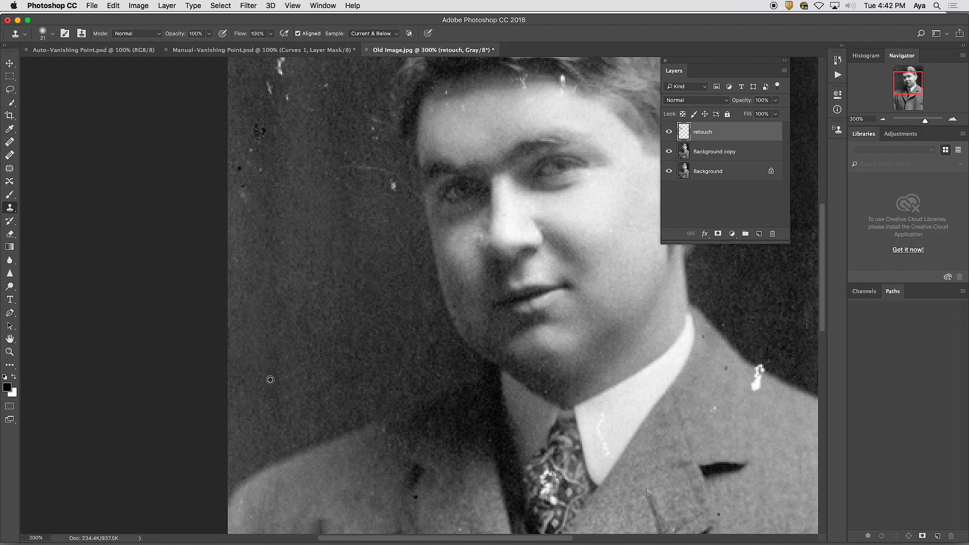
left_click(298, 34)
mouse_move(255, 345)
left_mouse_down()
mouse_move(318, 293)
mouse_move(377, 282)
left_mouse_up()
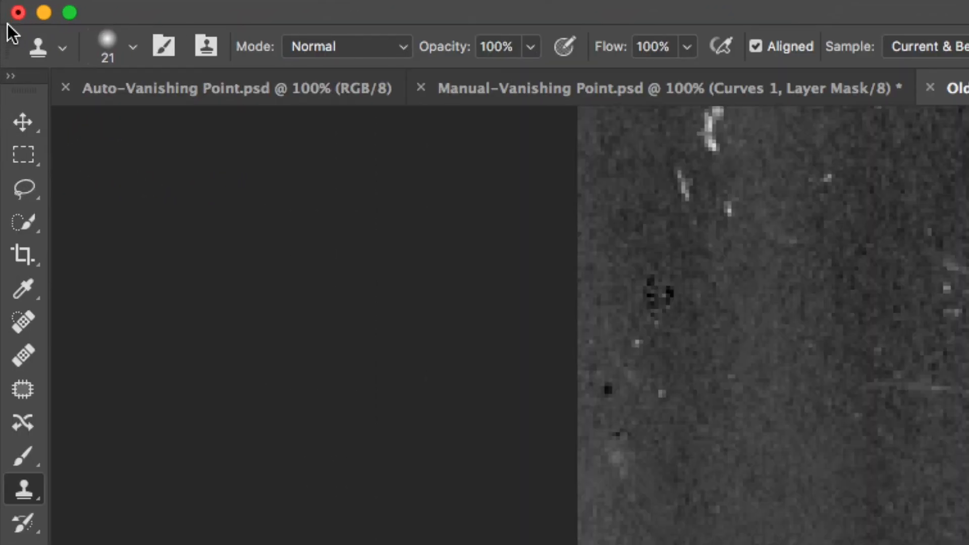
Set the clone brush to 80% hardness with a narrow, tilted elliptical tip and try it on the suit's shoulder edge.
left_click(132, 47)
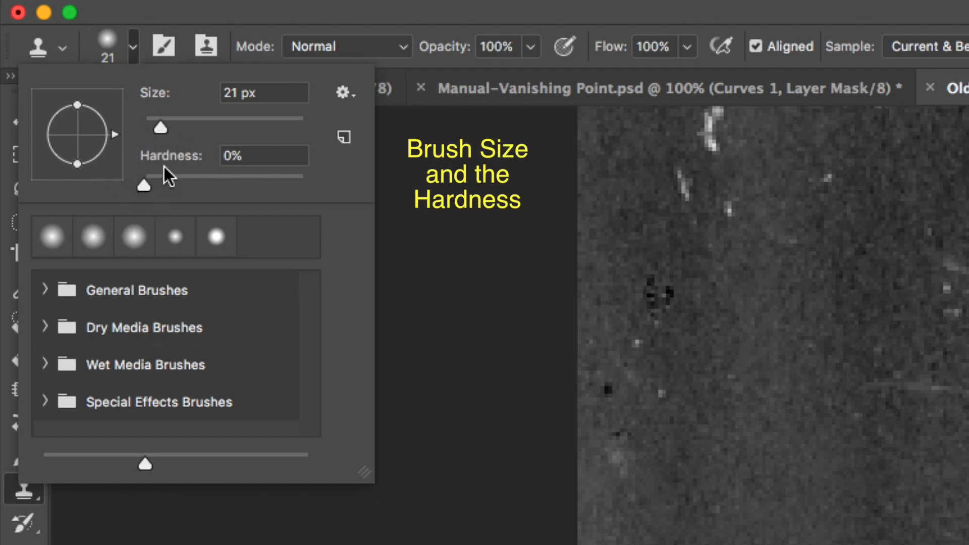
left_click_drag(144, 187, 272, 181)
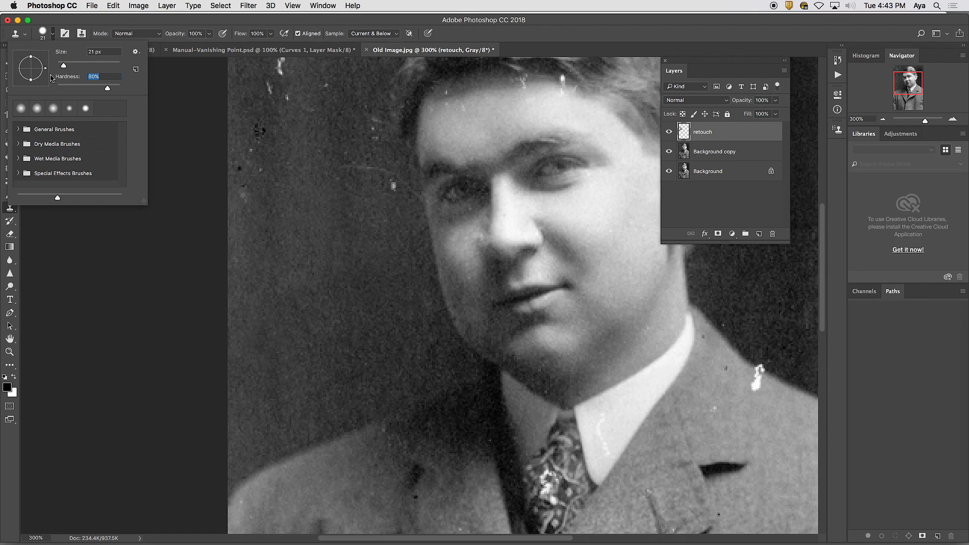
mouse_move(45, 71)
left_mouse_down()
mouse_move(46, 60)
mouse_move(37, 74)
left_mouse_up()
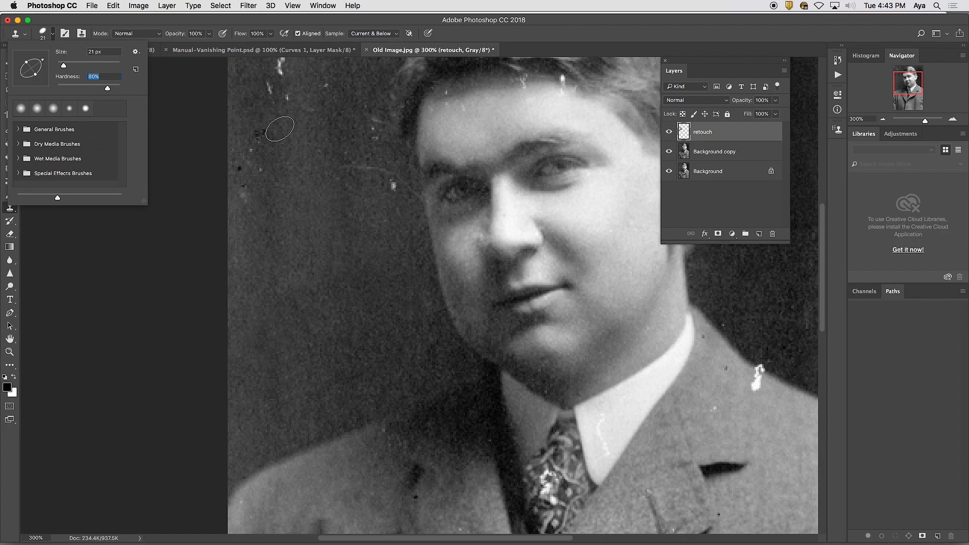
left_click_drag(46, 66, 35, 71)
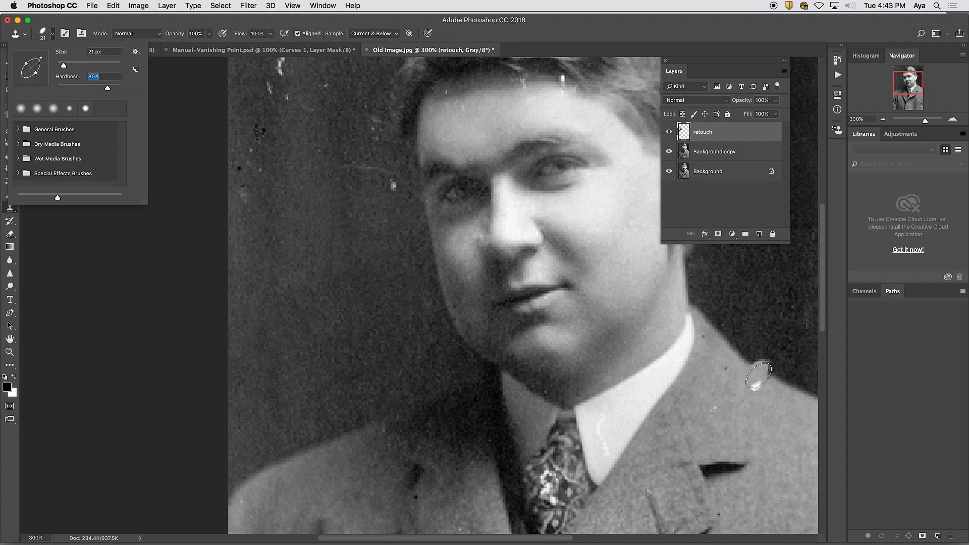
left_click(740, 359)
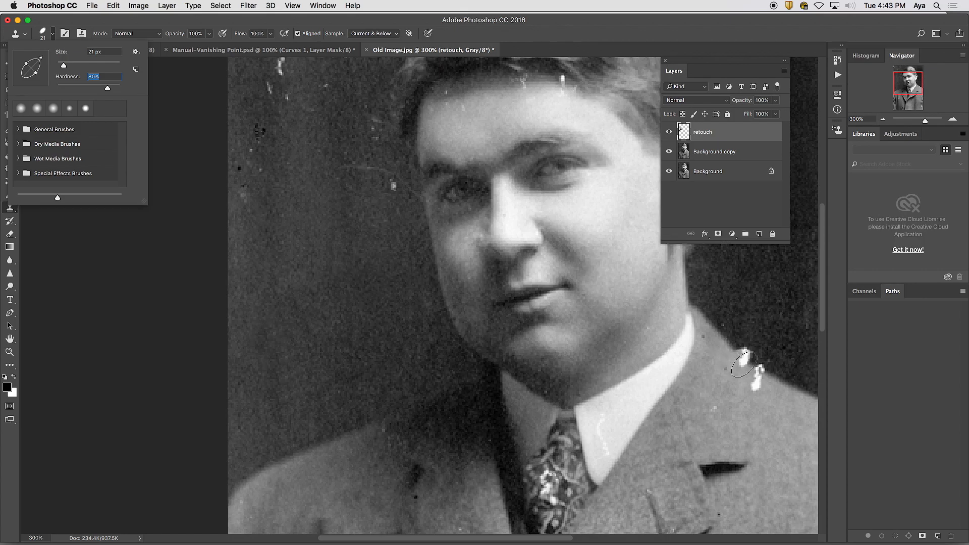
mouse_move(779, 384)
left_mouse_down()
mouse_move(604, 359)
mouse_move(570, 345)
left_mouse_up()
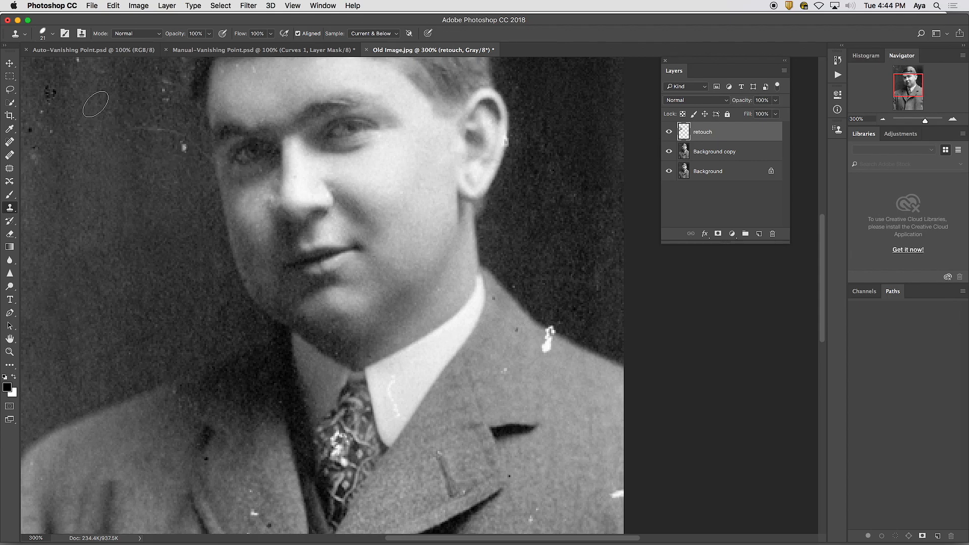
Set the brush hardness to 100%, sample the dark background and stamp it onto the cheek.
left_click(52, 34)
left_click_drag(109, 94, 124, 91)
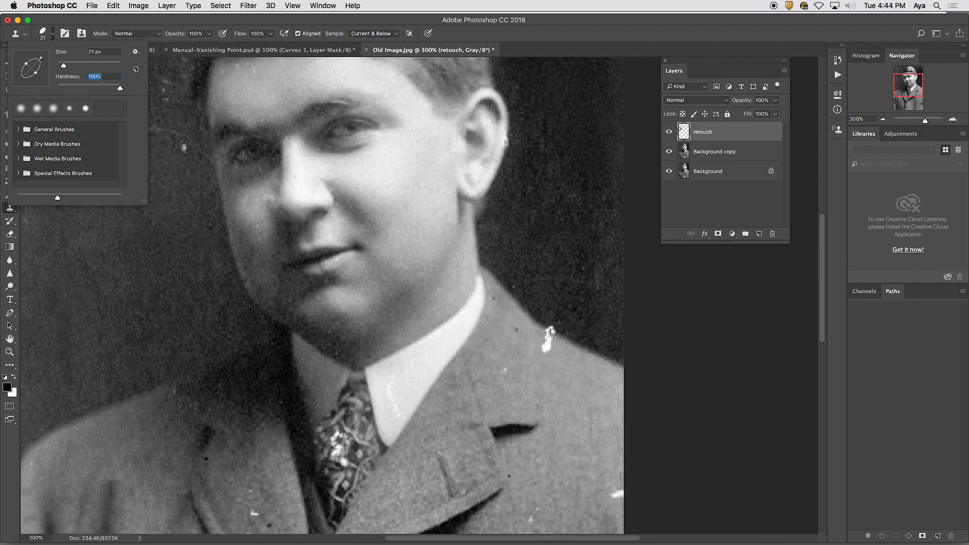
left_click(119, 297, "alt")
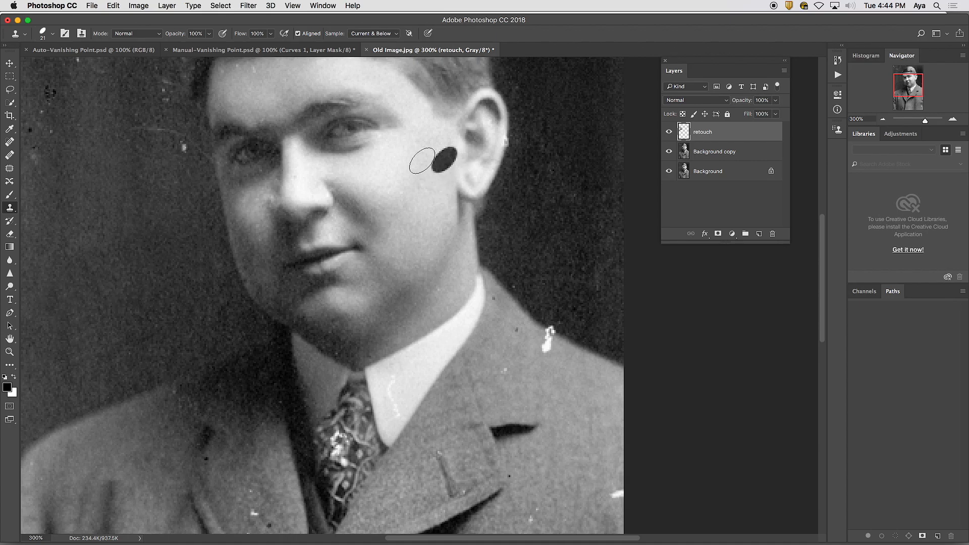
left_click(404, 169)
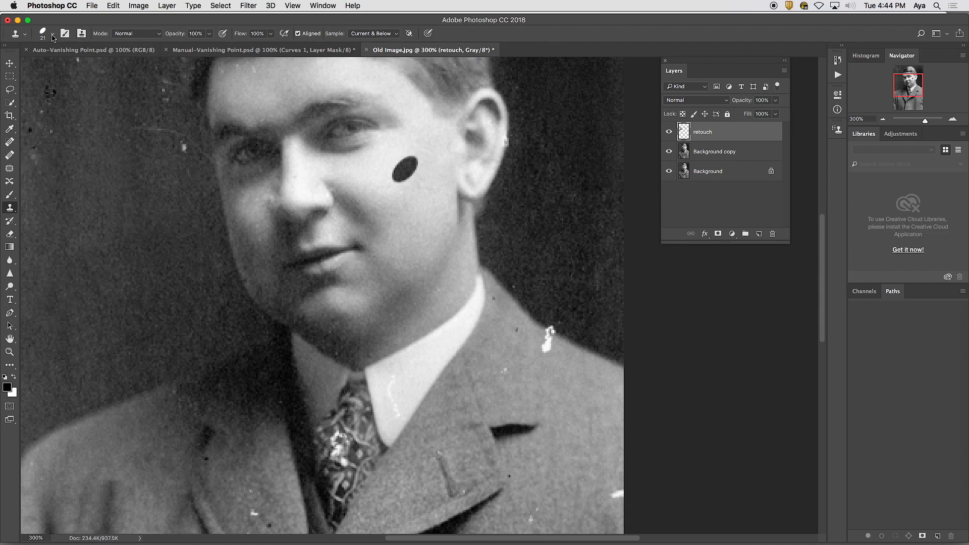
Set the clone brush hardness to 0% and stamp the dark sample onto the cheek below the hard-edged spot.
left_click(53, 34)
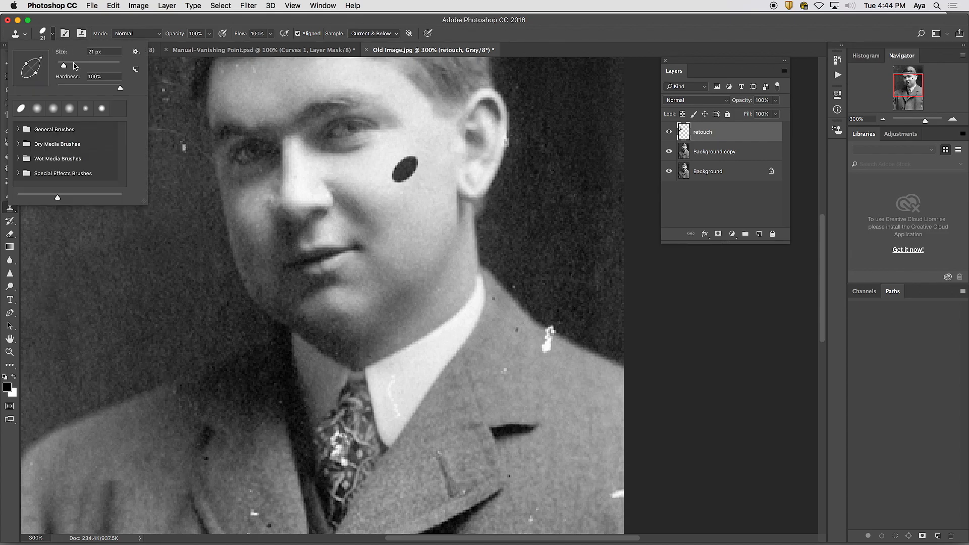
left_click_drag(120, 89, 36, 88)
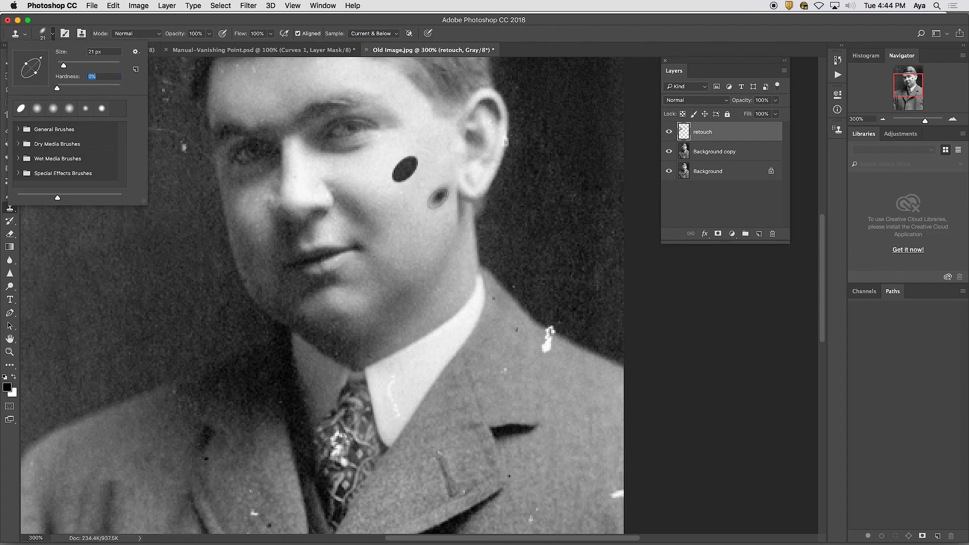
left_click(417, 200)
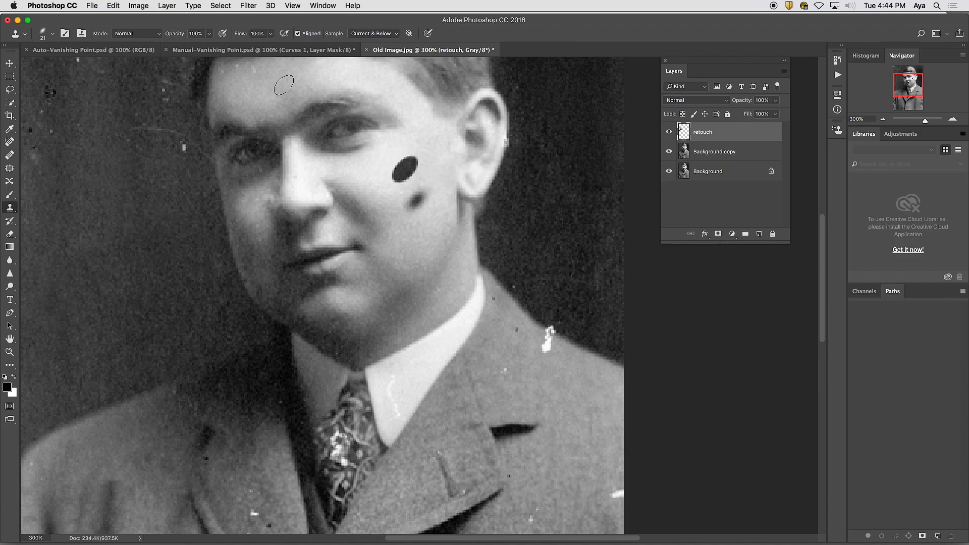
Set the clone brush hardness to 83% and stamp the dark sample on the cheek beside the hard-edged spot.
left_click(53, 33)
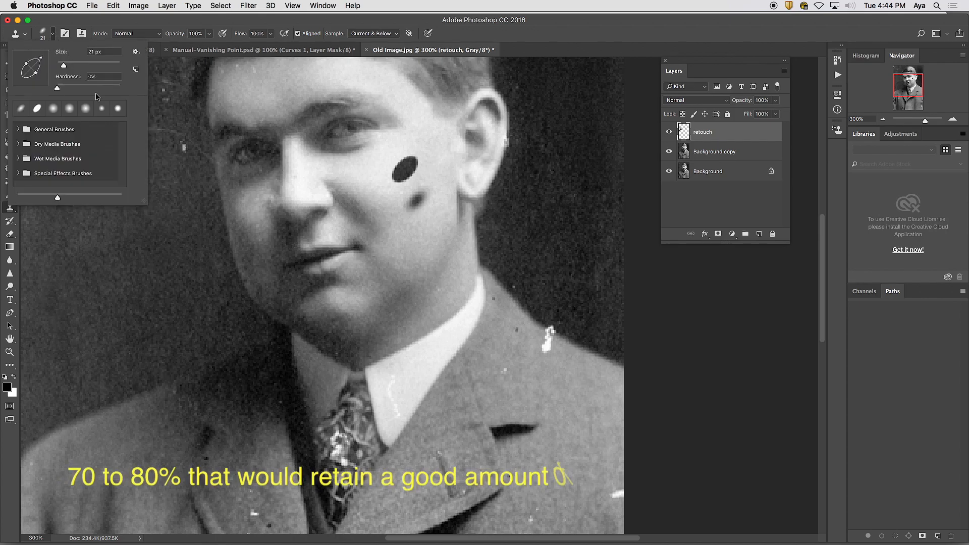
left_click_drag(57, 89, 111, 92)
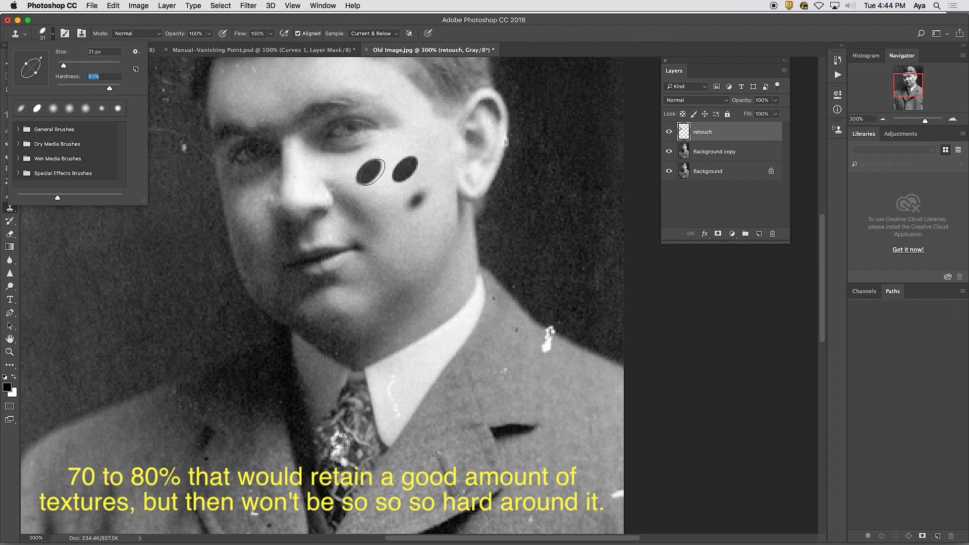
left_click(372, 173)
left_click(485, 174)
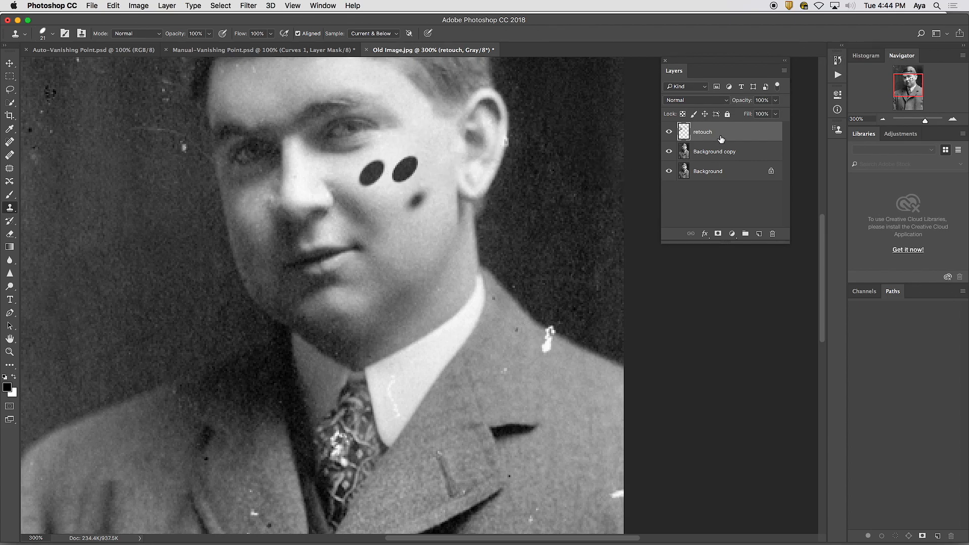
Toggle the retouch layer's visibility, view it alone with both background layers hidden, and show all layers again.
left_click(670, 132)
left_click(671, 132)
left_click_drag(670, 153, 673, 172)
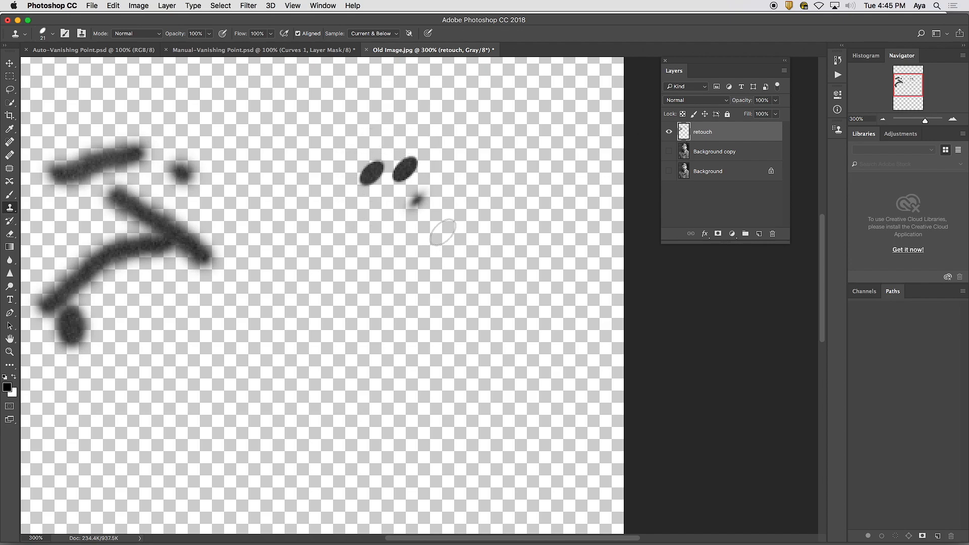
left_click_drag(664, 156, 667, 172)
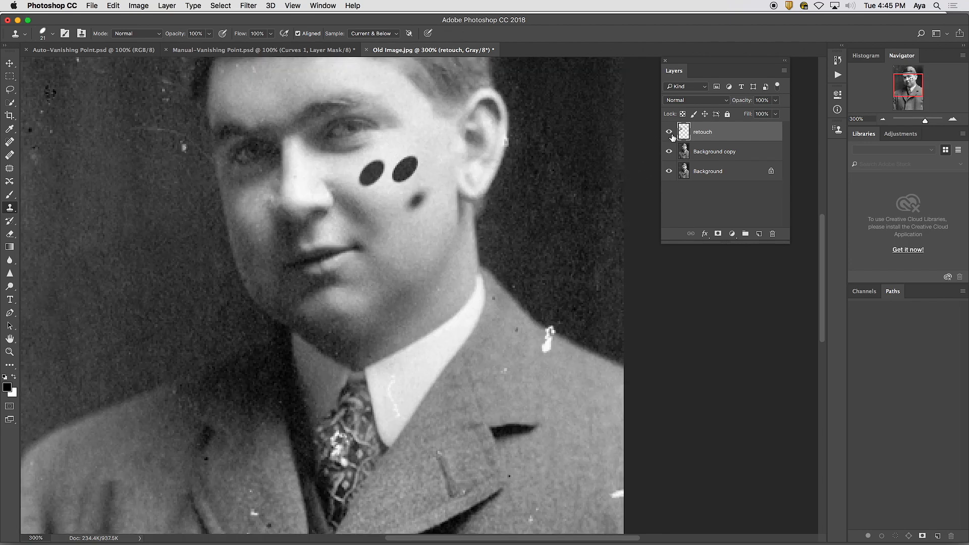
Lasso the three dark test spots on the cheek, check them with the background layers hidden, and delete them from the retouch layer.
left_click(8, 92)
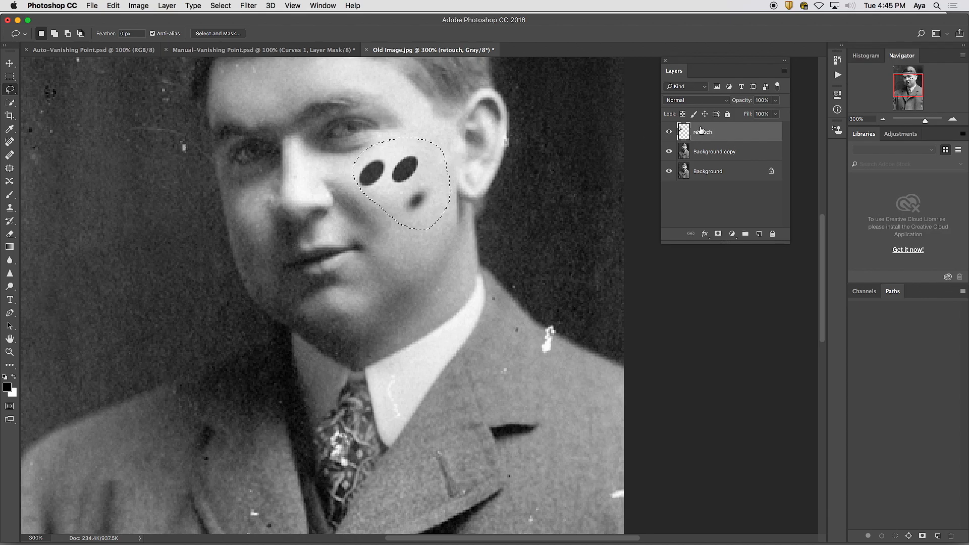
left_click(669, 151)
left_click(670, 172)
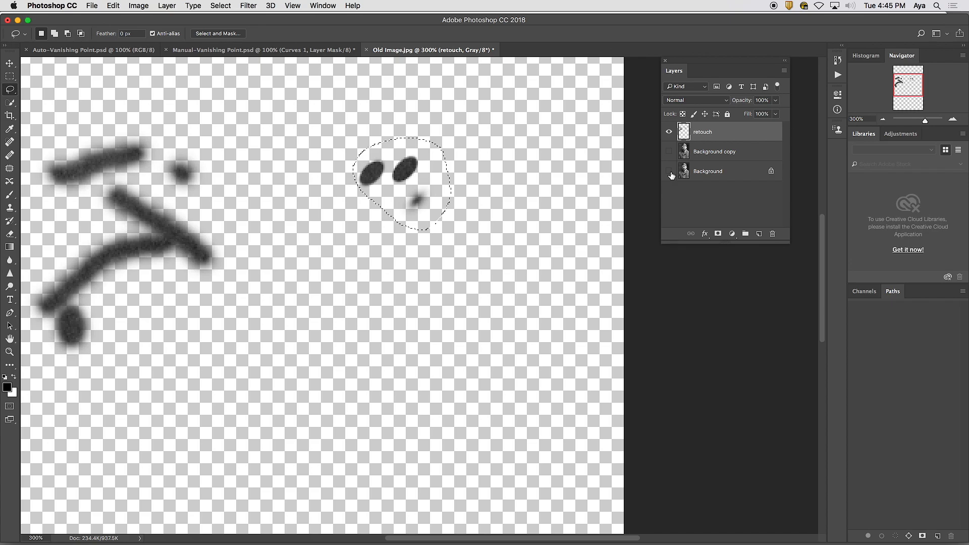
left_click_drag(669, 171, 667, 152)
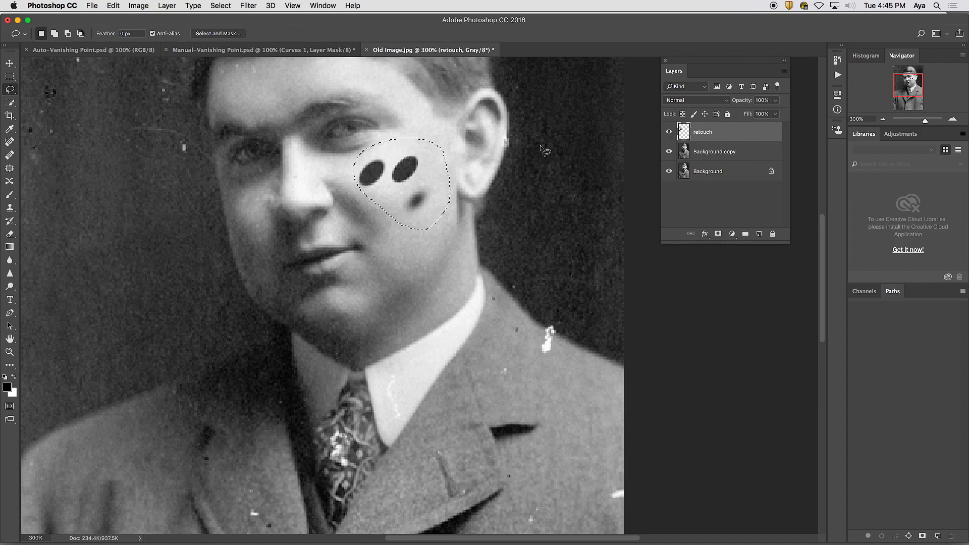
key("Delete")
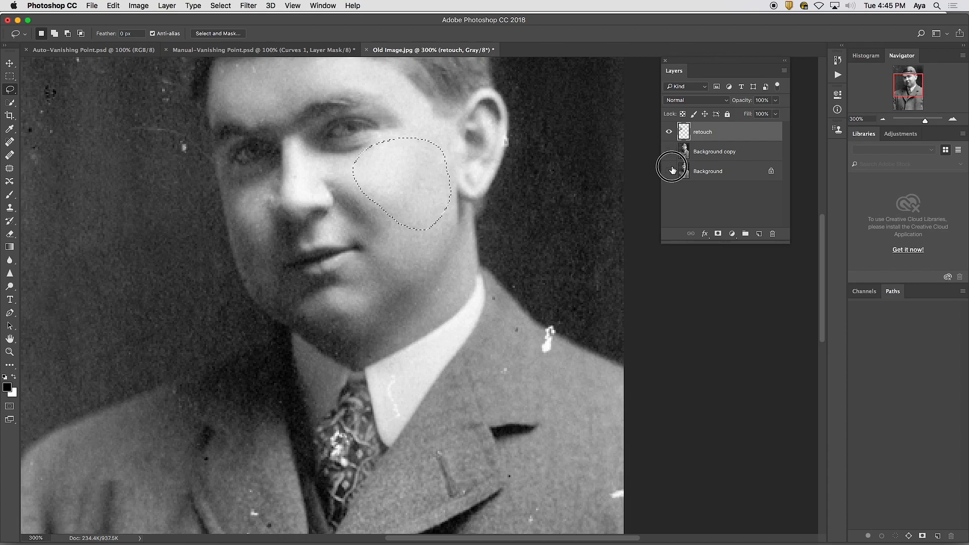
Inspect the retouch layer without the two background layers, restore them, view the portrait at 200% and deselect the layer.
left_click_drag(669, 151, 669, 171)
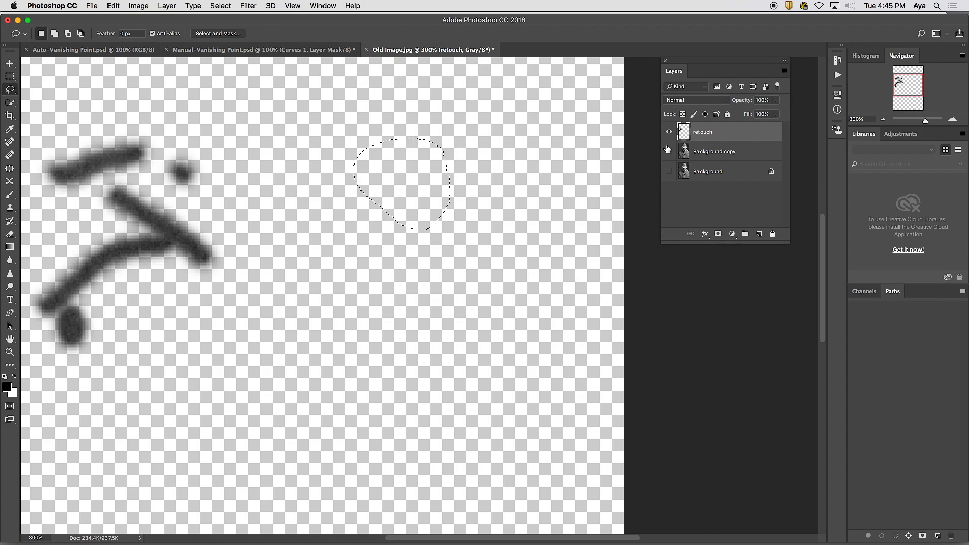
left_click_drag(669, 152, 669, 171)
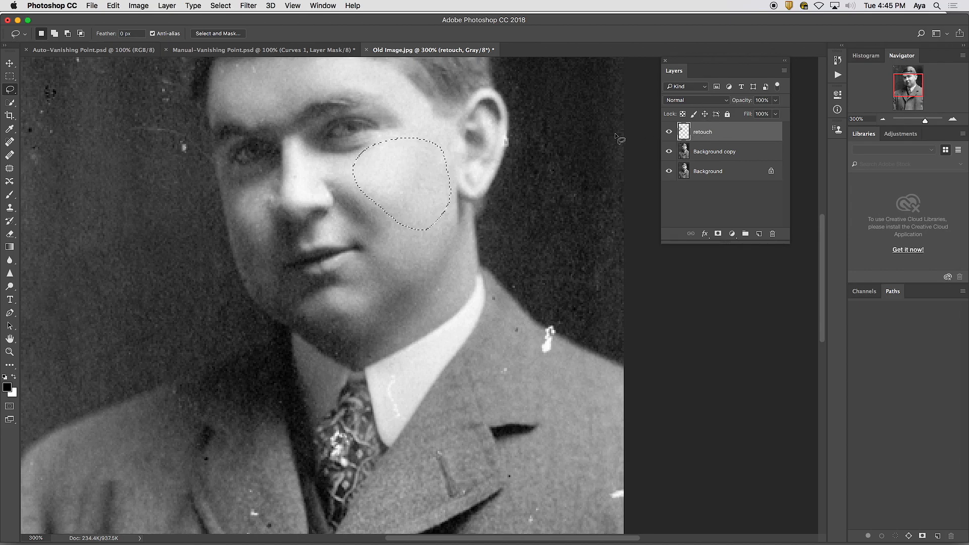
key("super+minus")
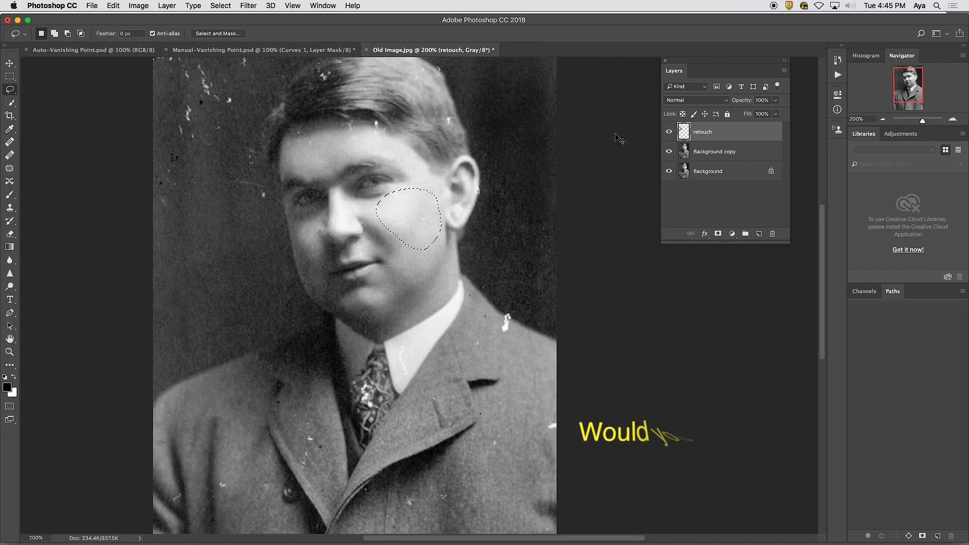
left_click(750, 203)
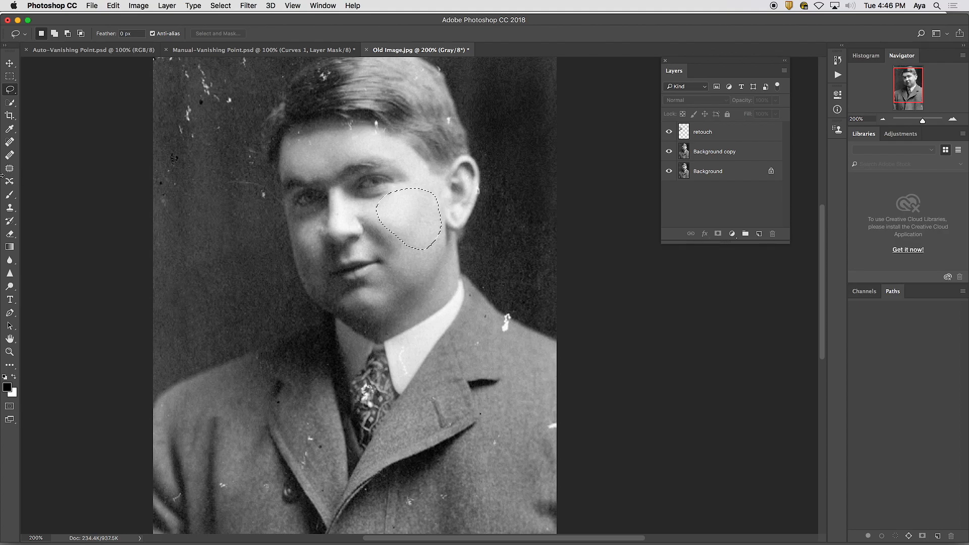
With the Clone Stamp, try a round brush tip, then reshape it into a narrow, tilted ellipse.
left_click(10, 208)
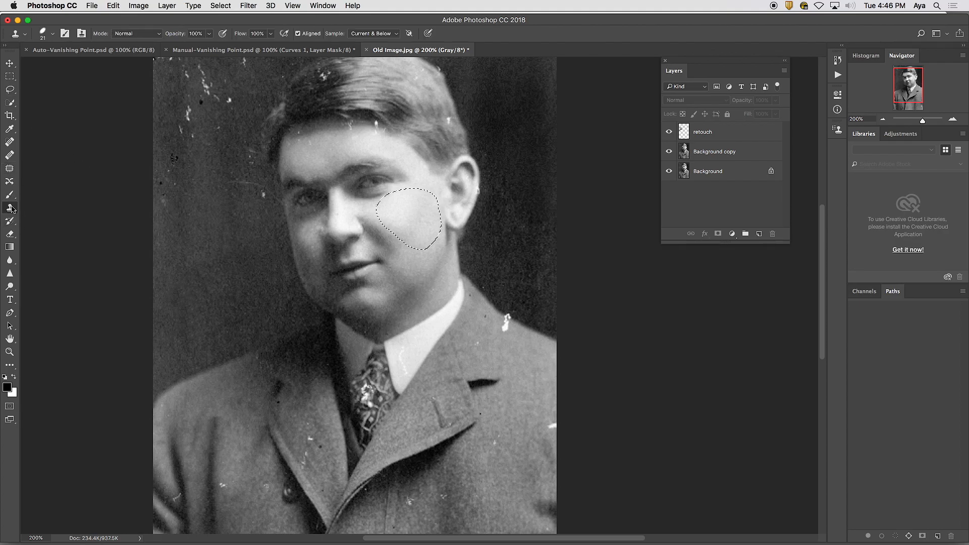
left_click(46, 33)
left_click_drag(36, 72, 45, 79)
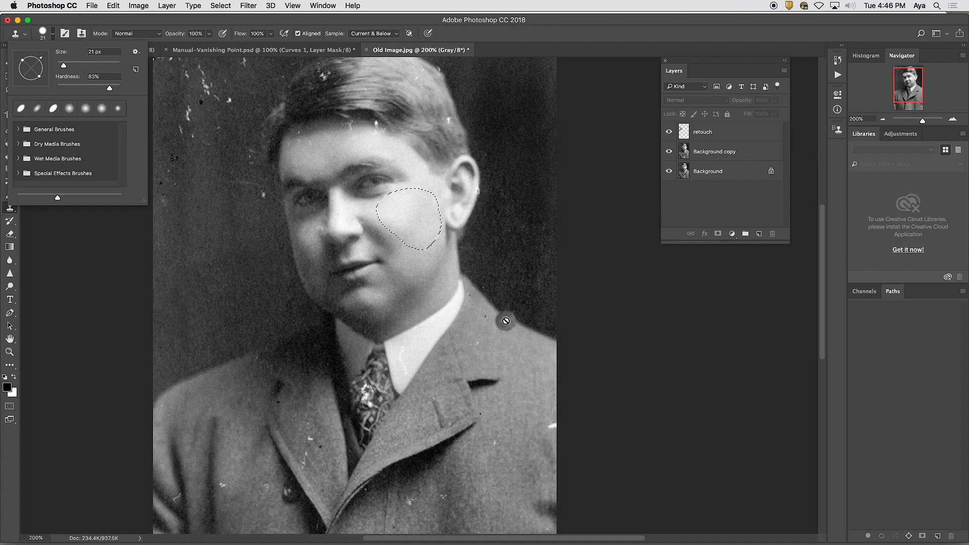
left_click_drag(39, 79, 43, 60)
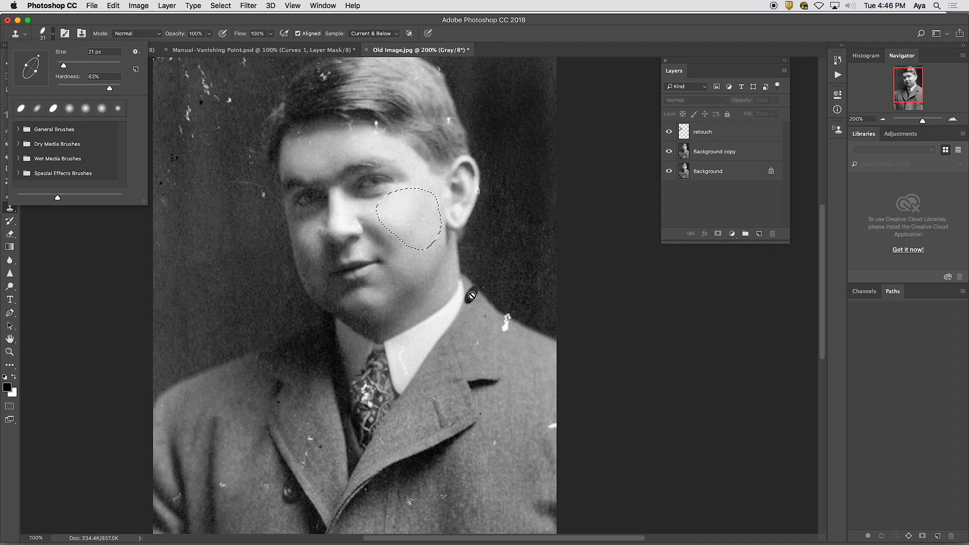
Look through the General Brushes and Dry Media Brushes preset groups and slightly adjust the elliptical tip.
left_click(19, 129)
left_click(19, 129)
left_click(19, 144)
left_click(19, 144)
left_click_drag(35, 74, 38, 74)
left_click(565, 41)
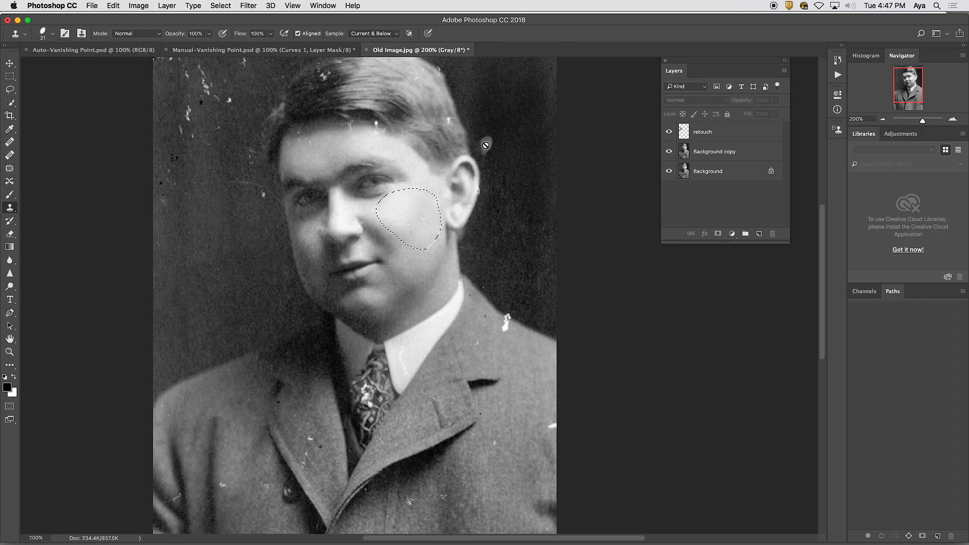